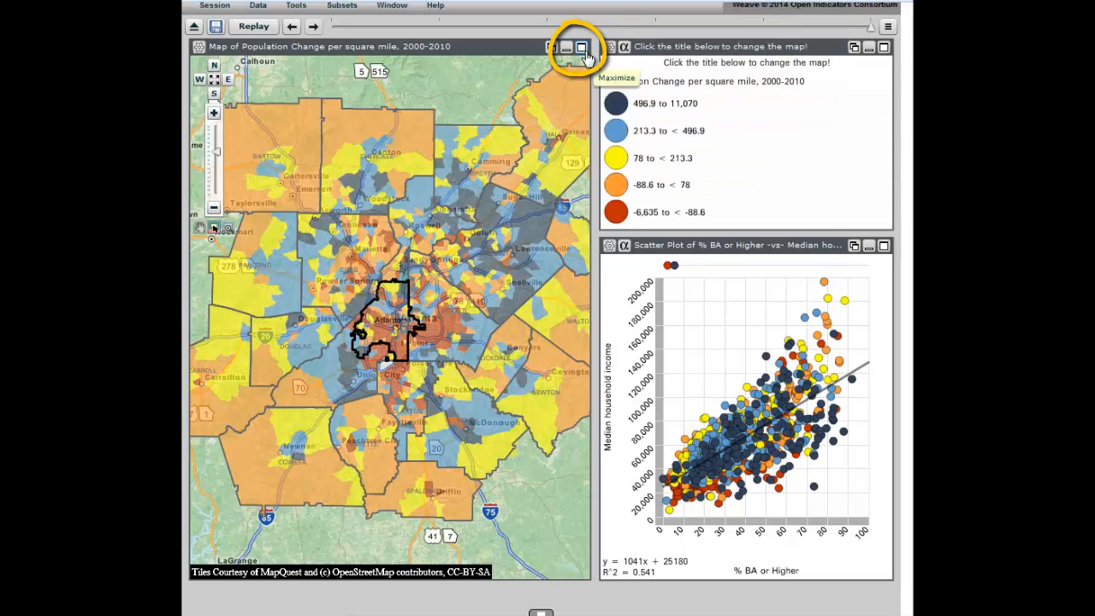
Step: Maximize the population change map window and restore it to its previous size
click(582, 48)
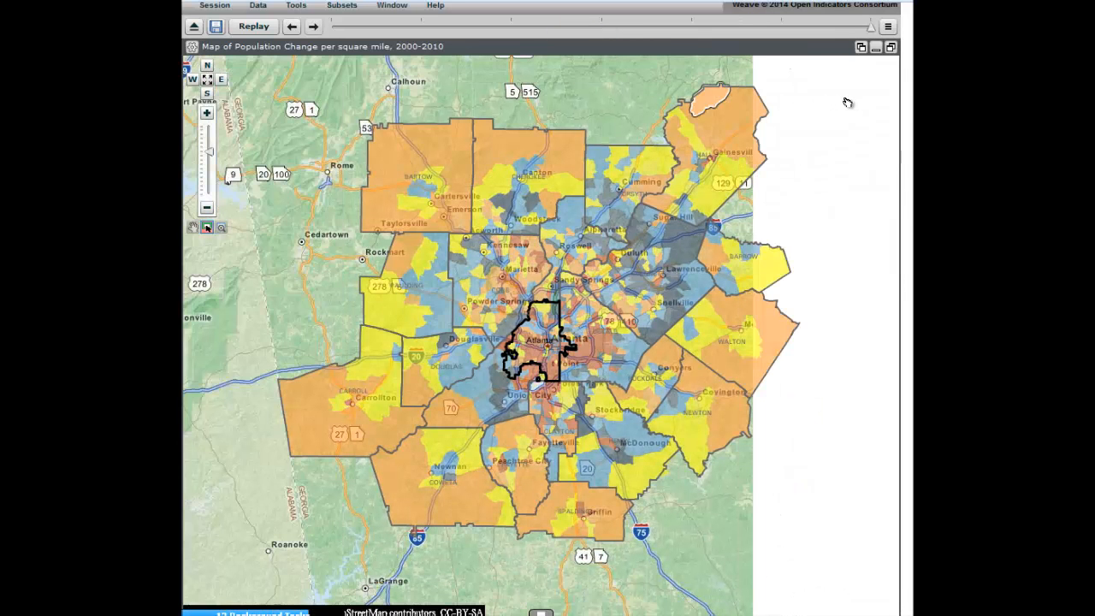
click(891, 49)
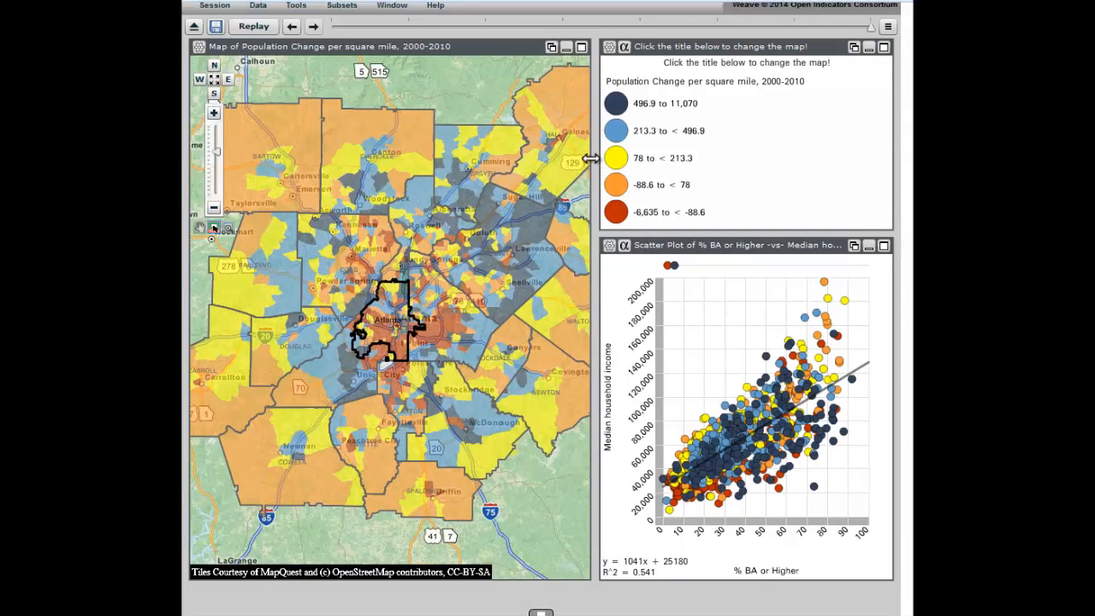
drag(620, 157, 590, 172)
Step: Minimize the scatter plot window and retrieve it from the minimized windows
click(868, 246)
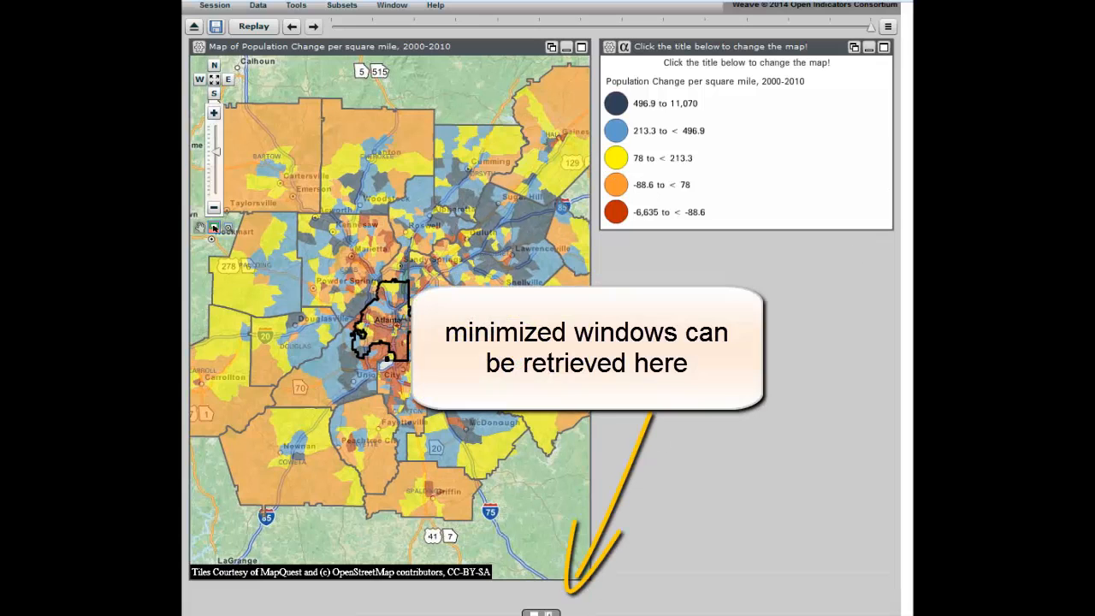
click(560, 608)
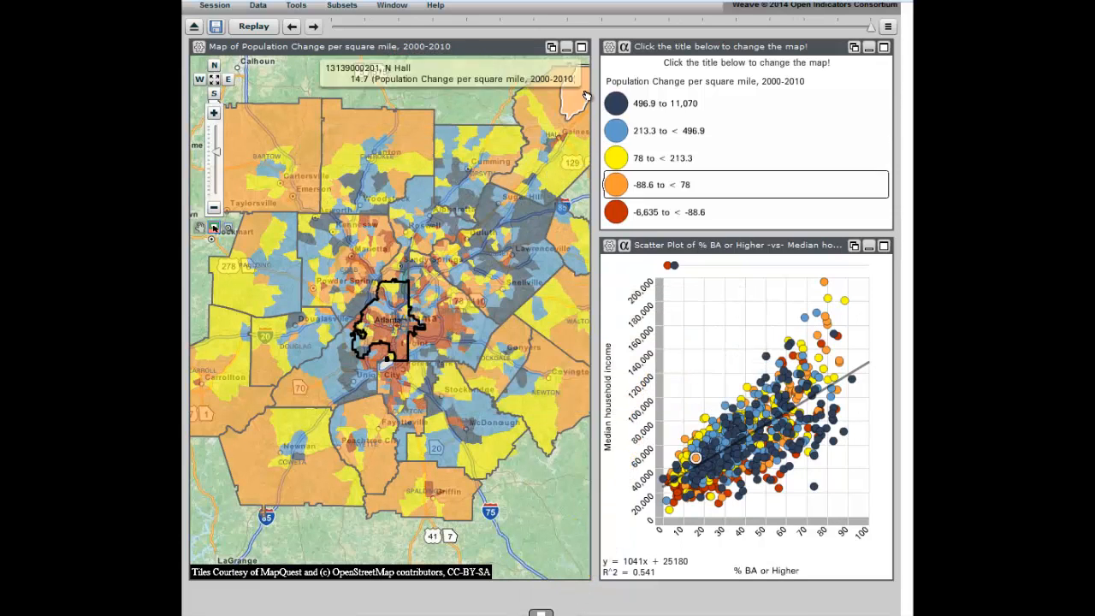
Step: Set the color legend's quantile binning to a reference quantile of 0.1 and apply it
click(609, 47)
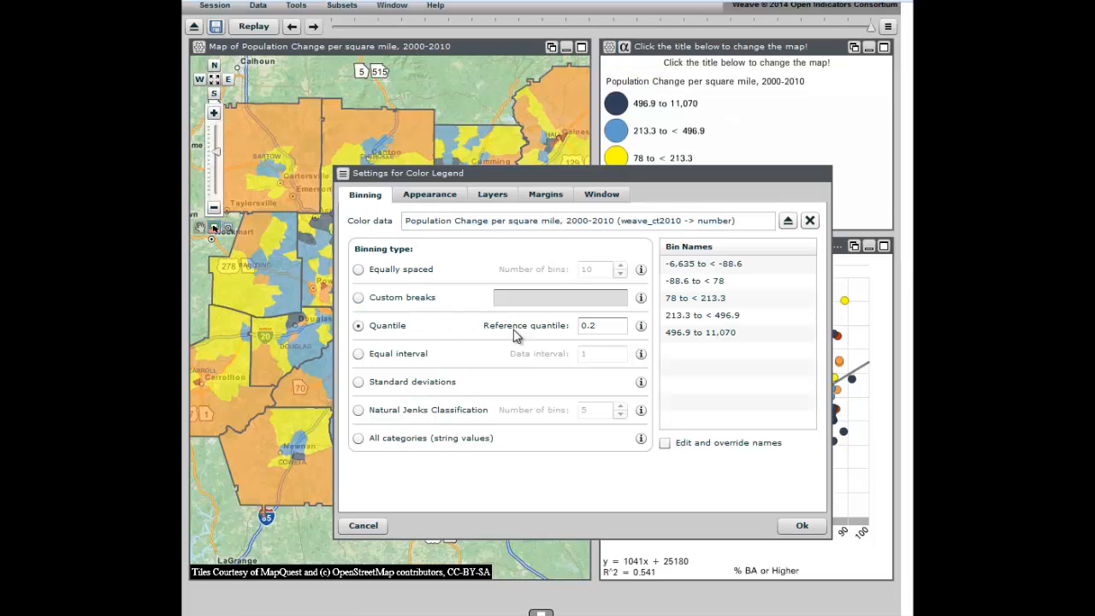
click(605, 326)
text(1)
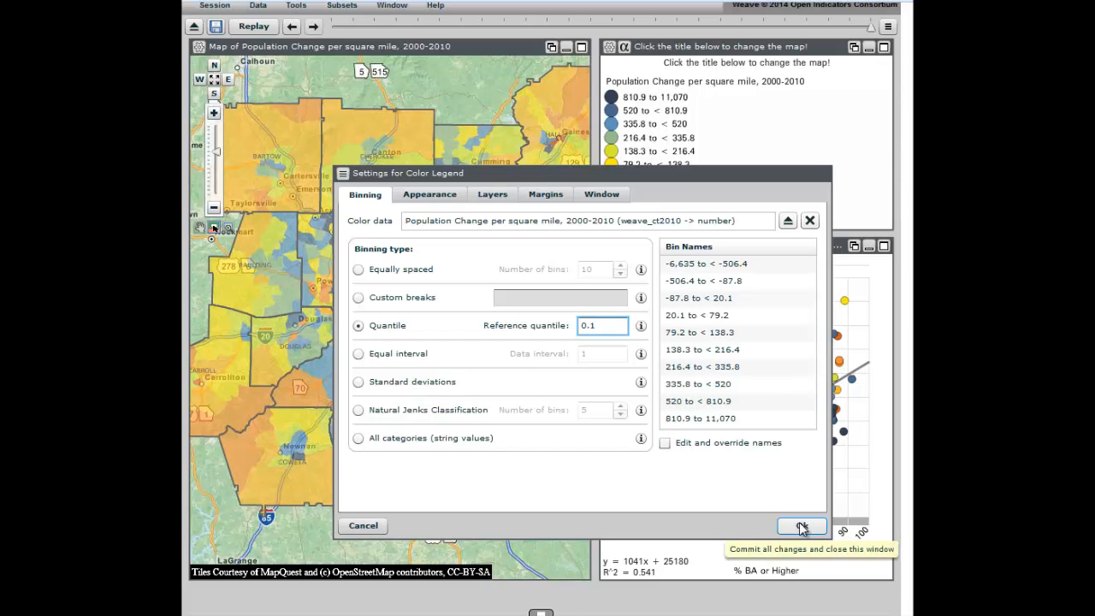
click(802, 526)
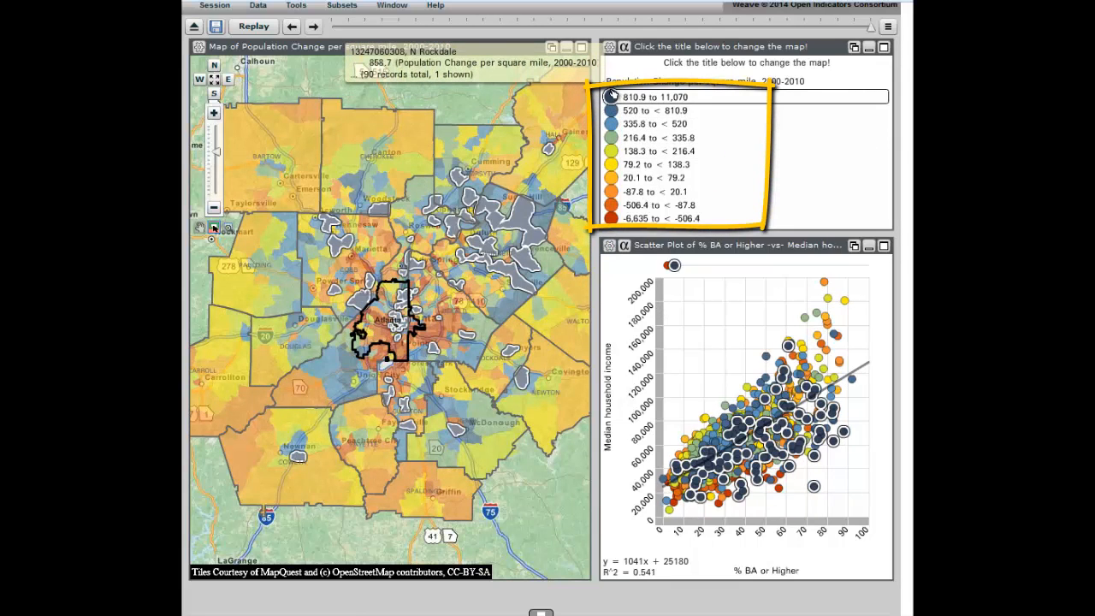
Step: Change the color legend's binning to equally spaced with 5 bins and apply it
click(609, 46)
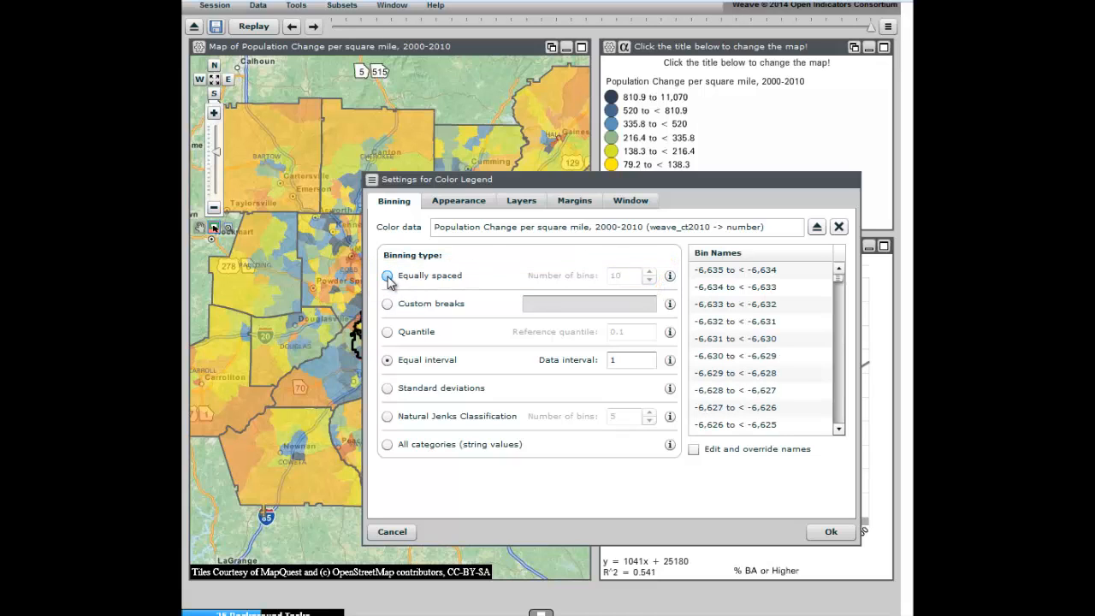
click(388, 276)
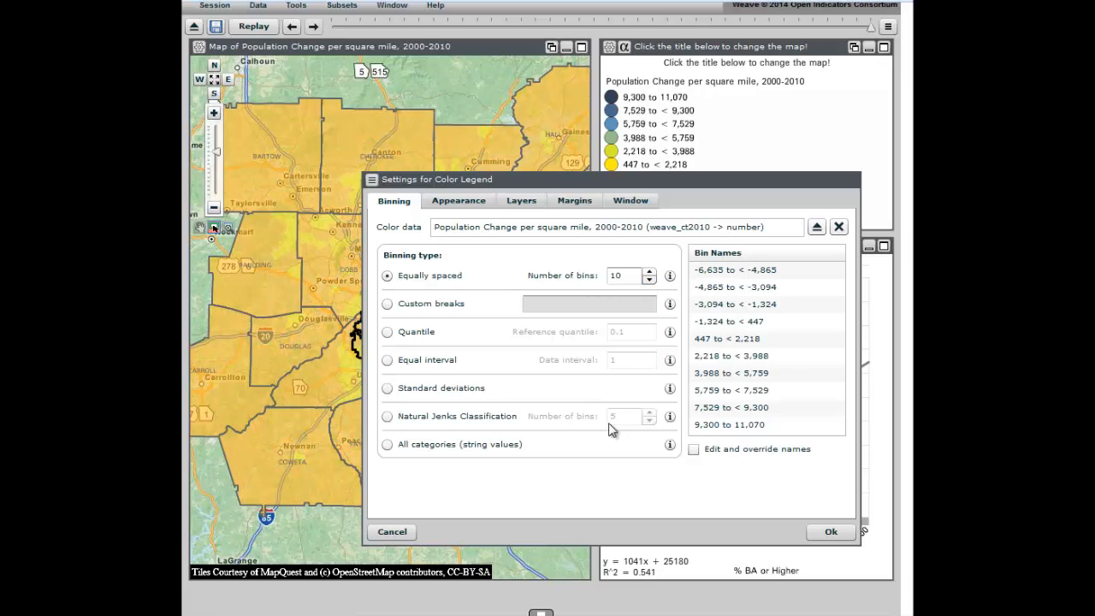
double_click(633, 274)
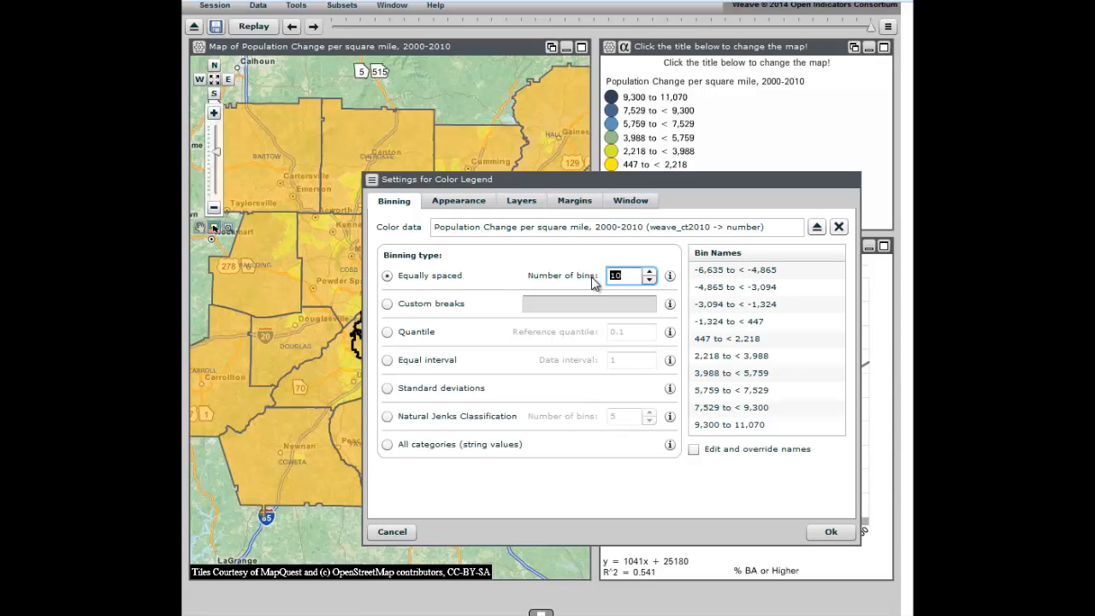
text(5)
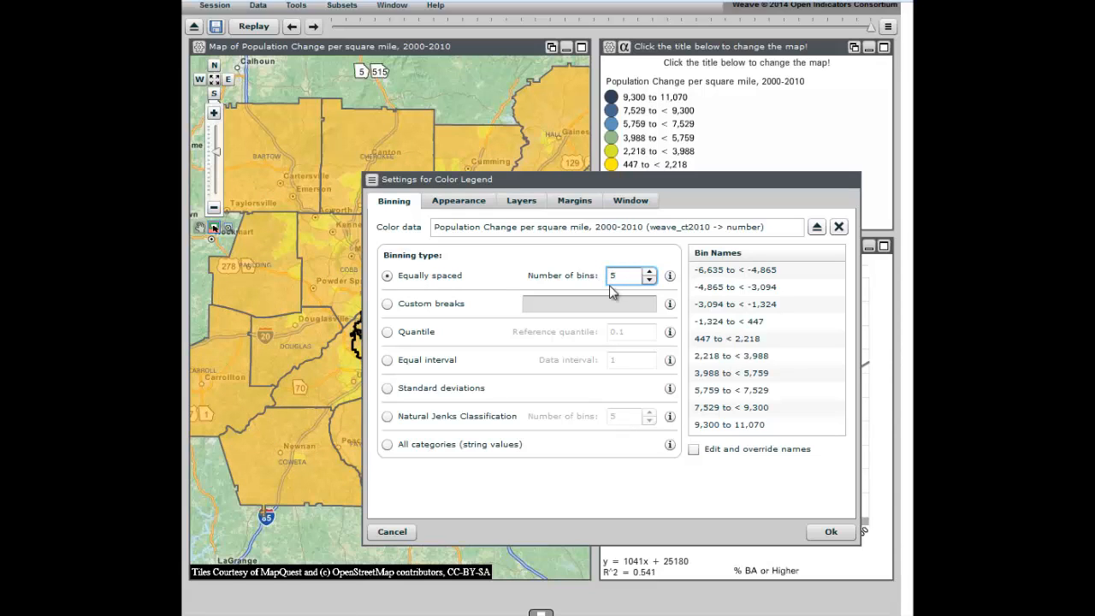
click(829, 531)
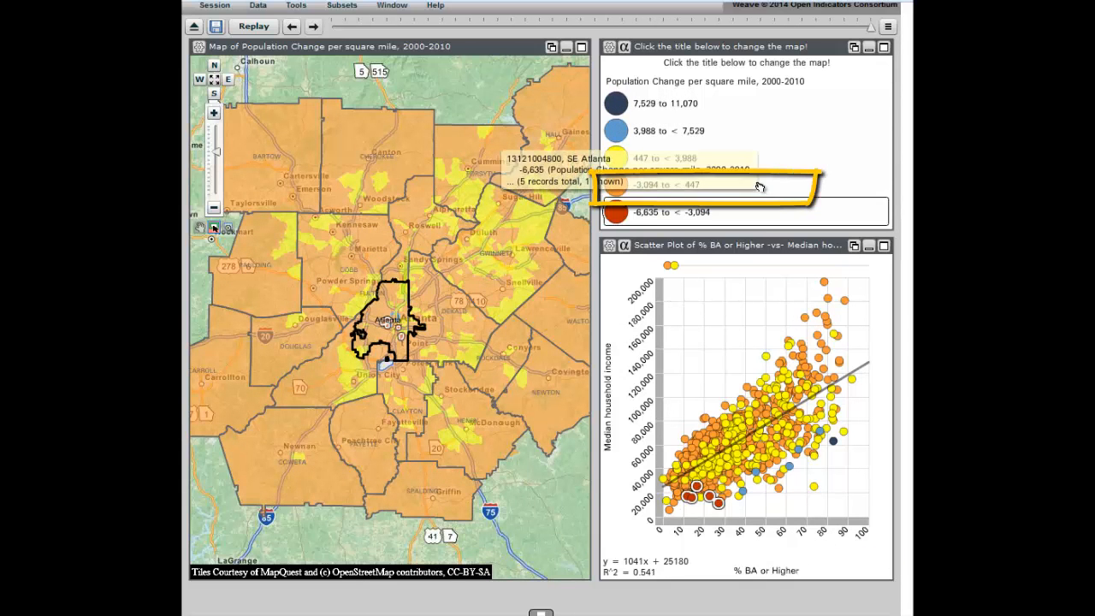
Step: Switch the color legend's binning to Quantile with a reference quantile of 0.2
mouse_move(754, 164)
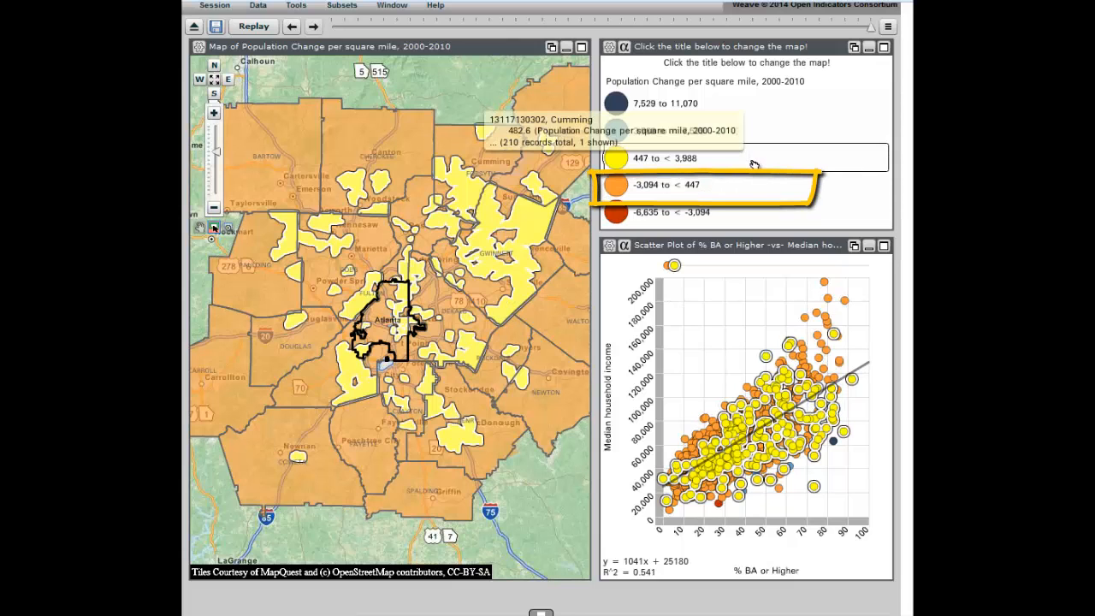
mouse_move(746, 189)
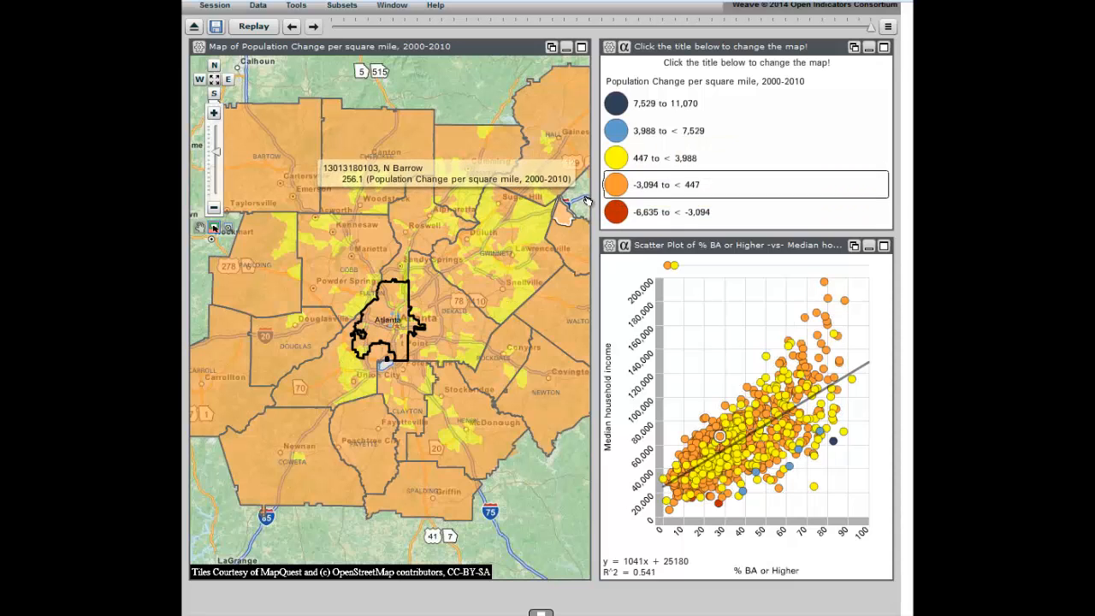
mouse_move(627, 190)
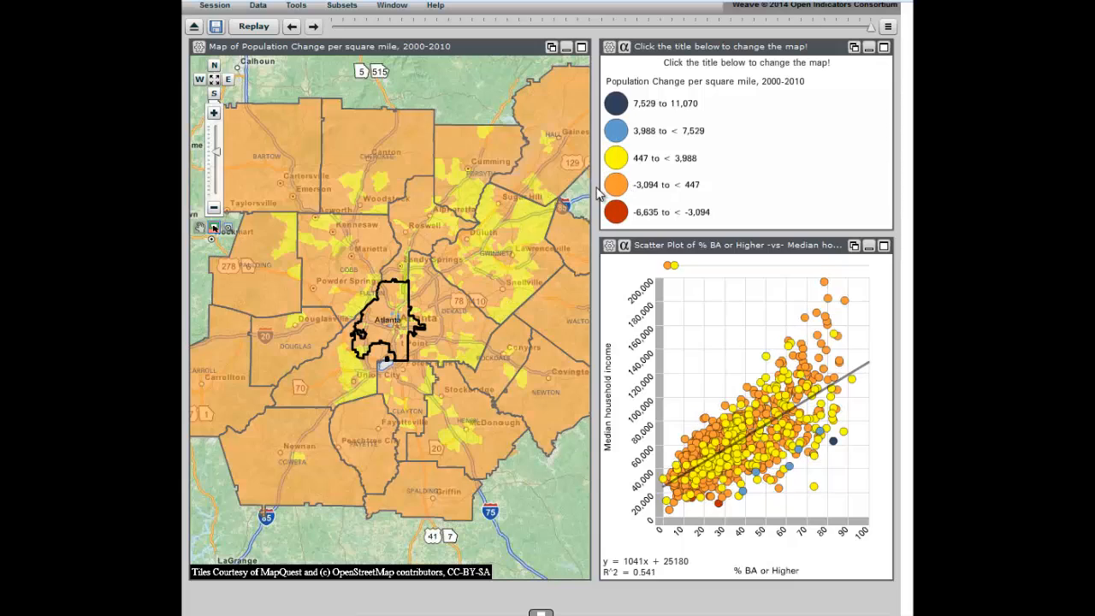
click(609, 48)
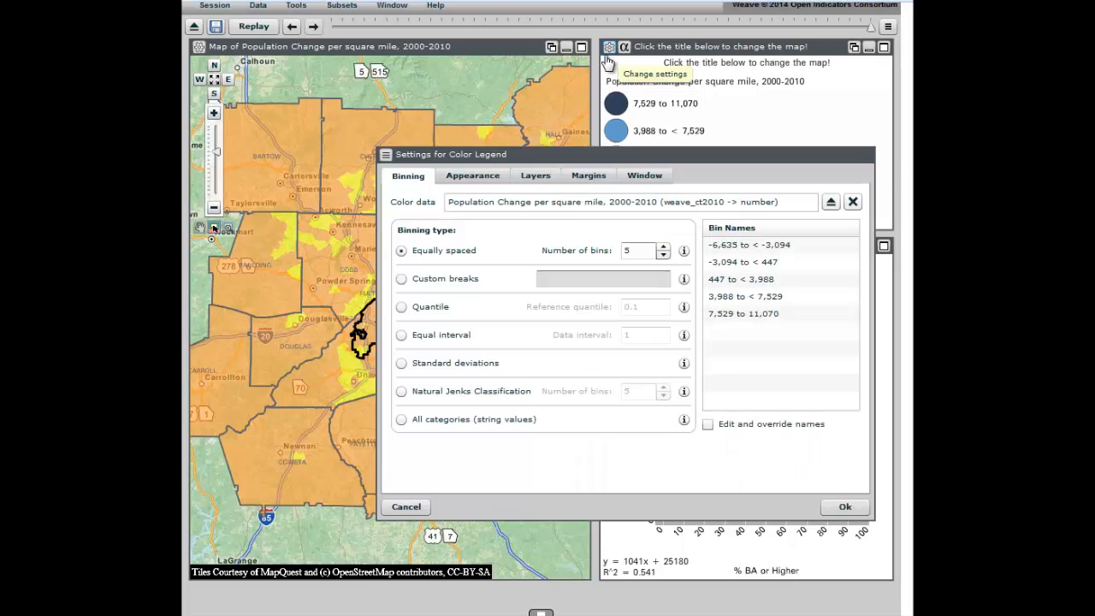
click(401, 306)
click(653, 306)
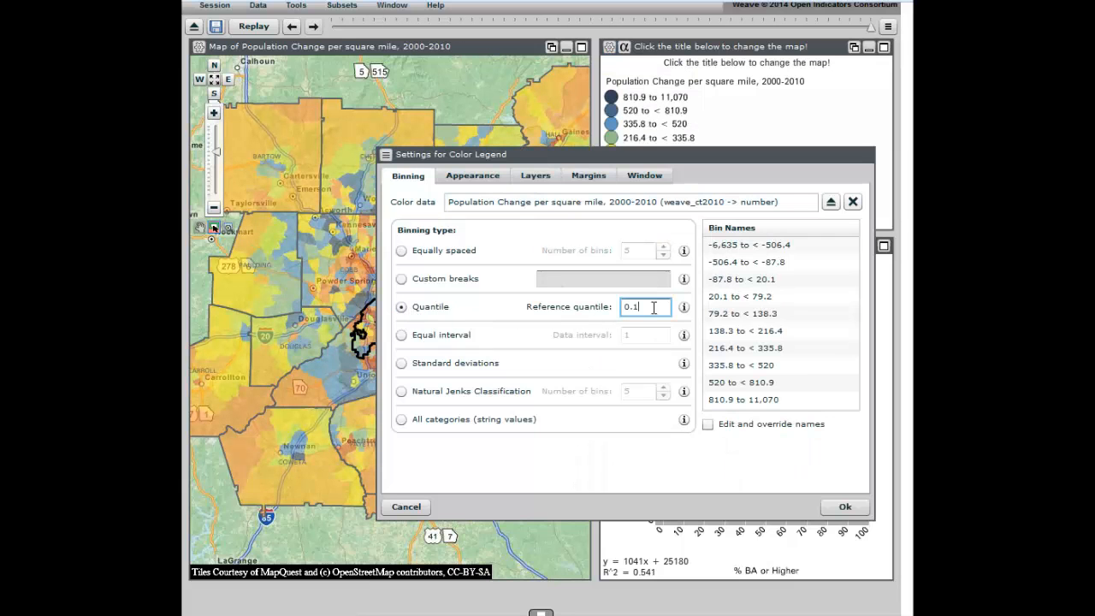
text(2)
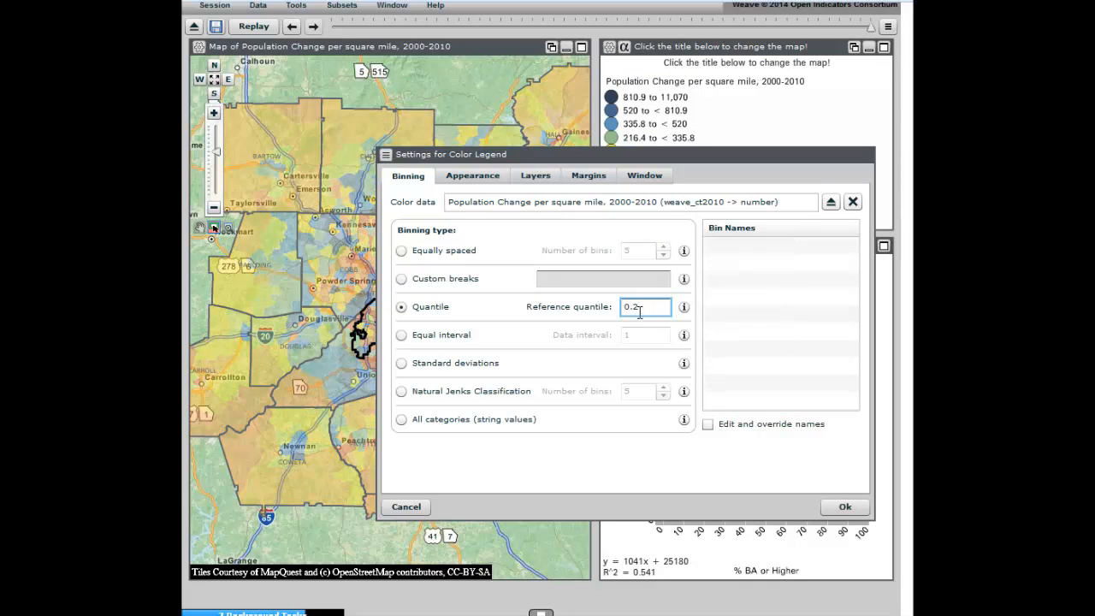
Step: Try ascending item order in the color legend's appearance settings, ending with the option switched off
click(475, 176)
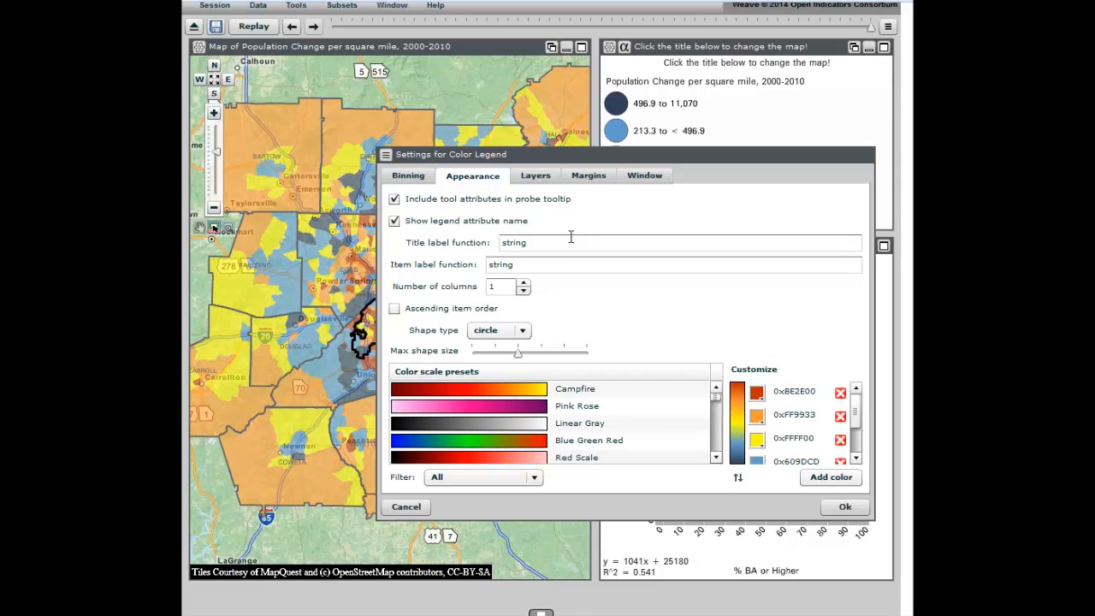
click(395, 310)
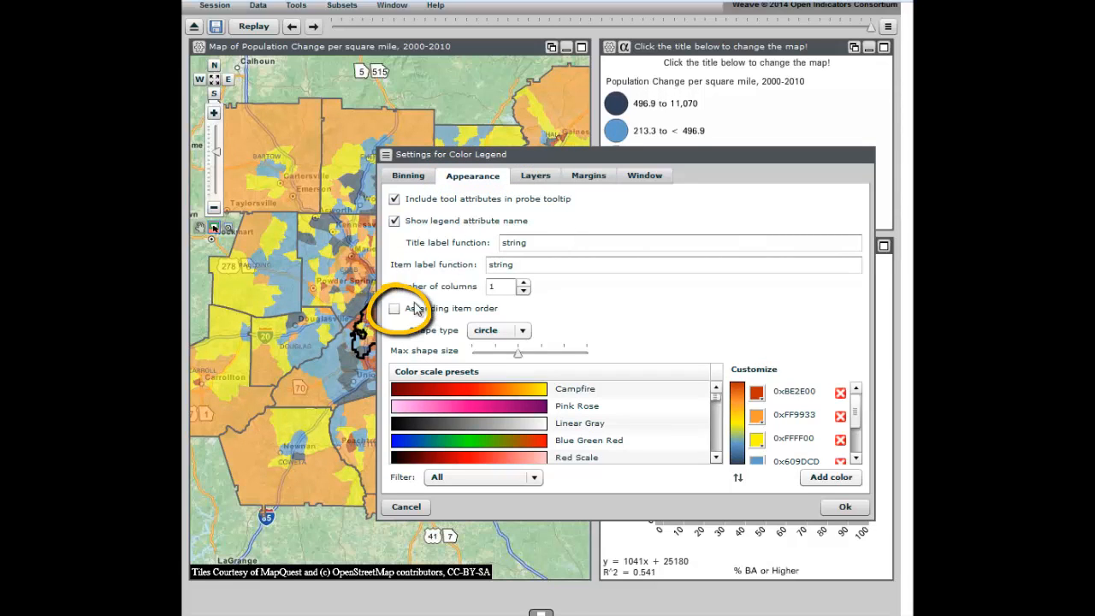
click(395, 310)
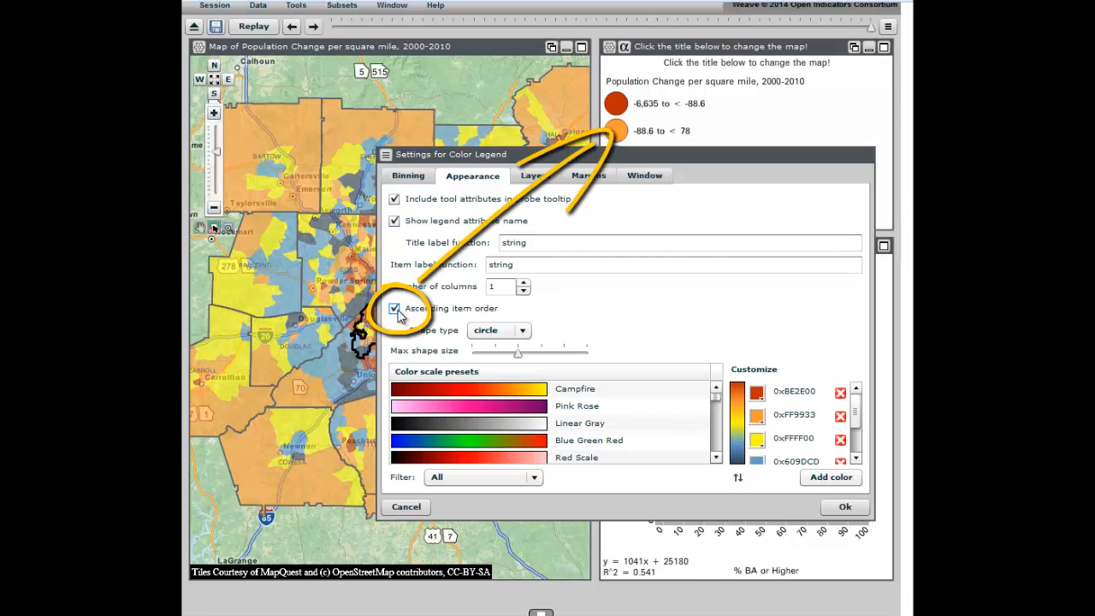
click(395, 310)
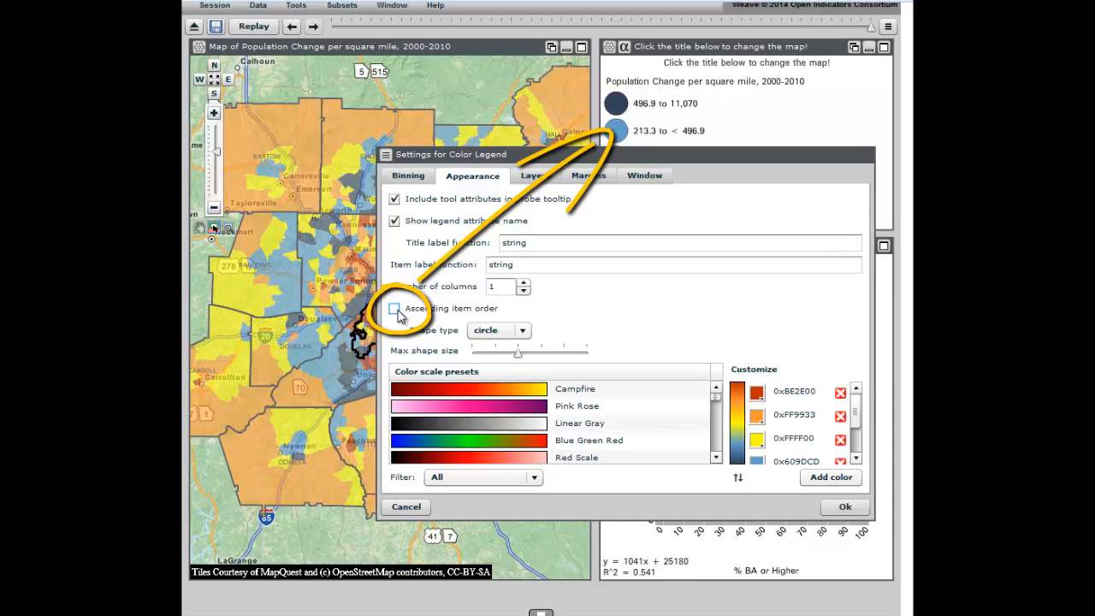
click(396, 313)
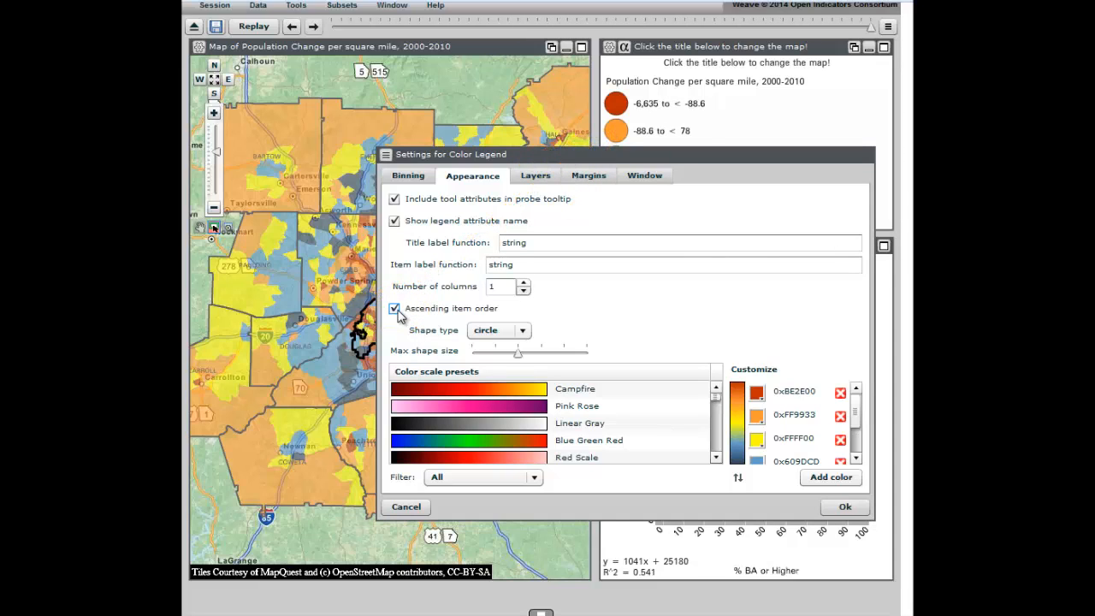
click(396, 313)
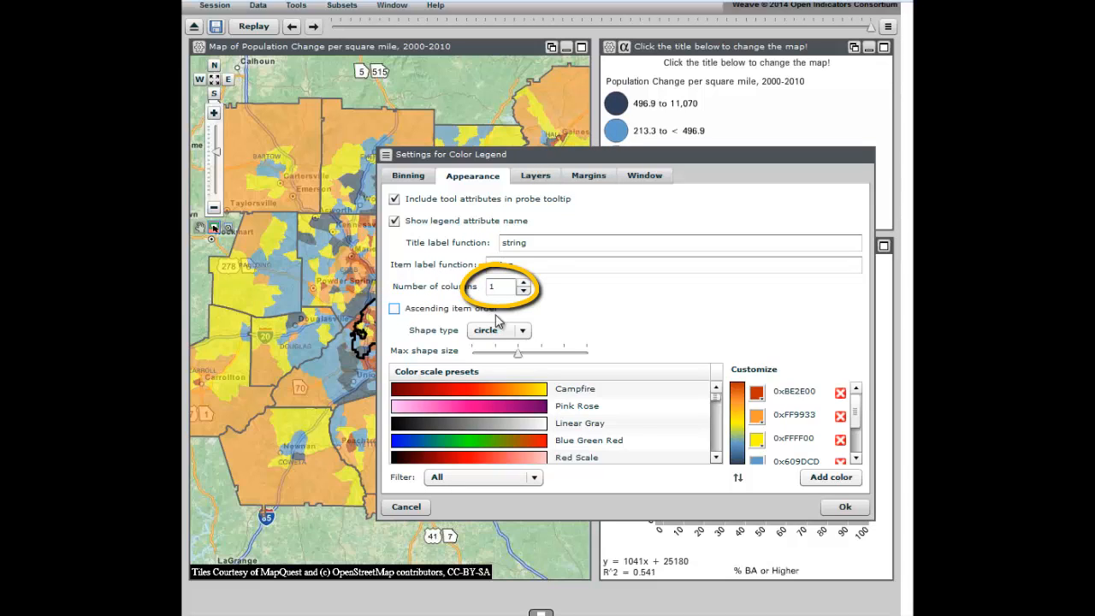
Step: Try a multi-column legend layout and set the number of columns back to 1
click(523, 283)
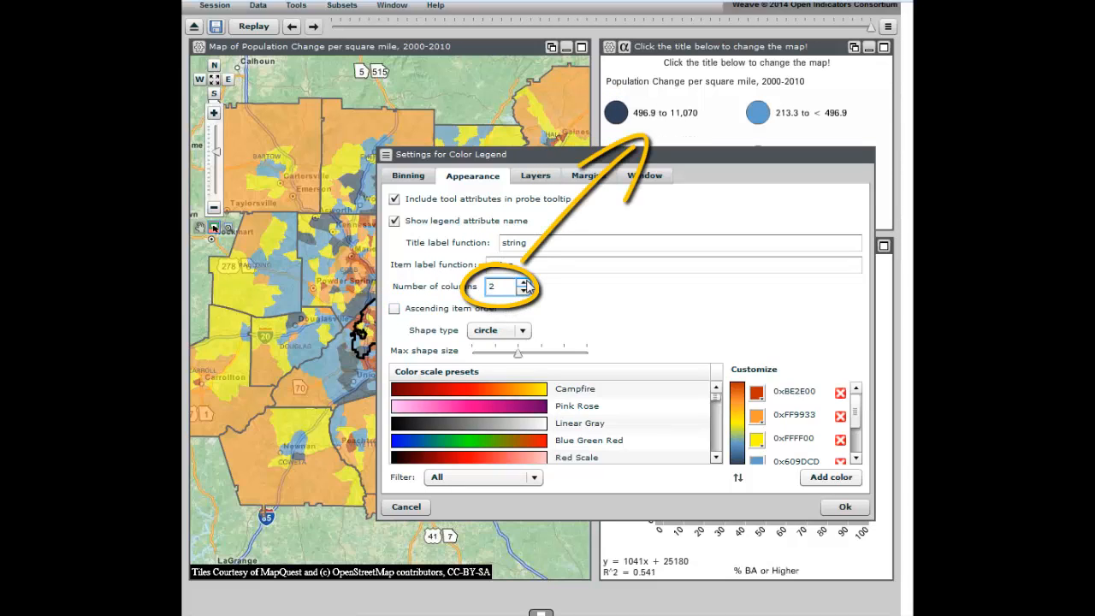
click(524, 283)
click(524, 289)
click(523, 290)
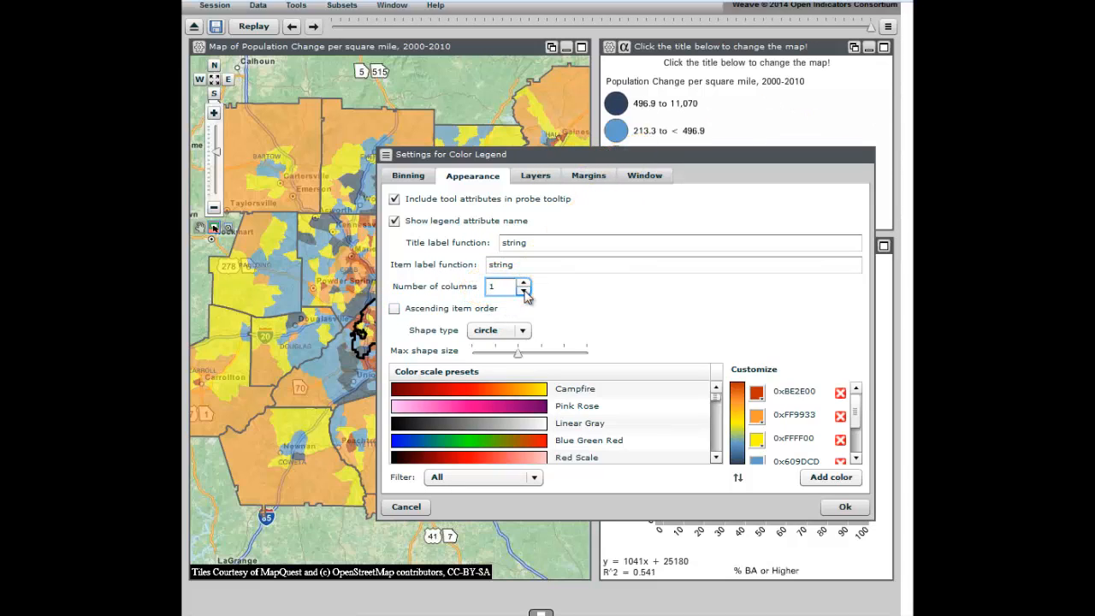
Step: Try square and line as the legend's shape type, return to circle, and slightly increase the maximum shape size
click(523, 332)
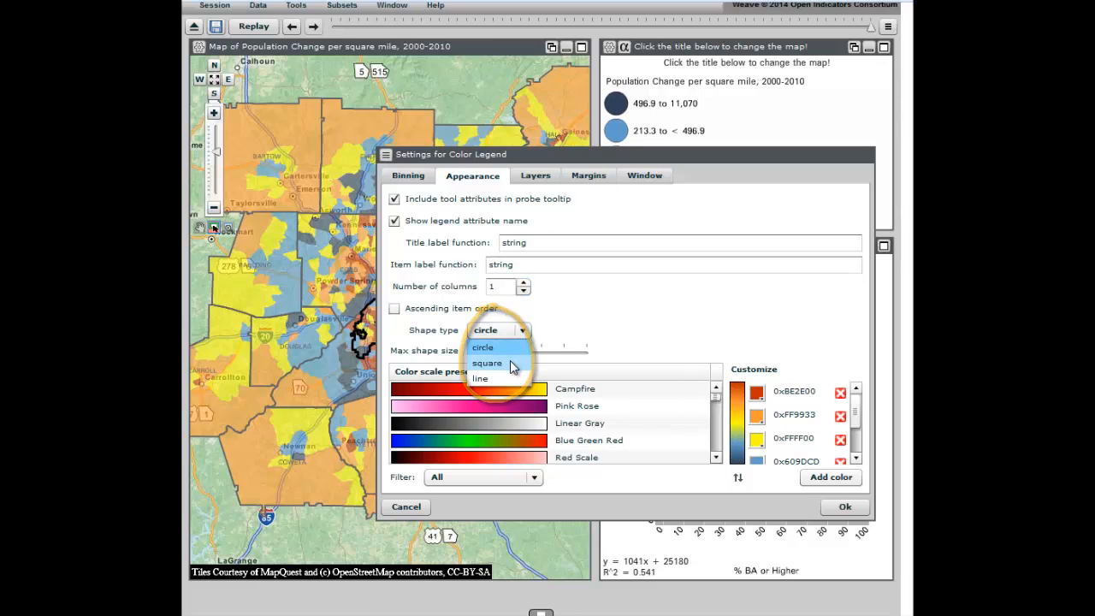
click(510, 361)
click(523, 332)
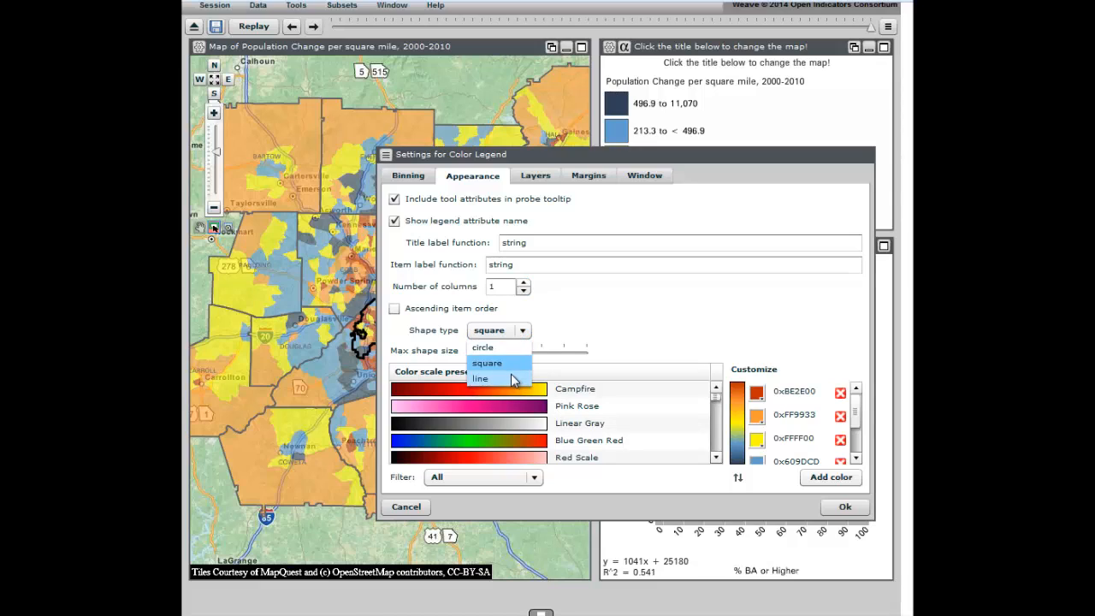
click(511, 378)
click(522, 331)
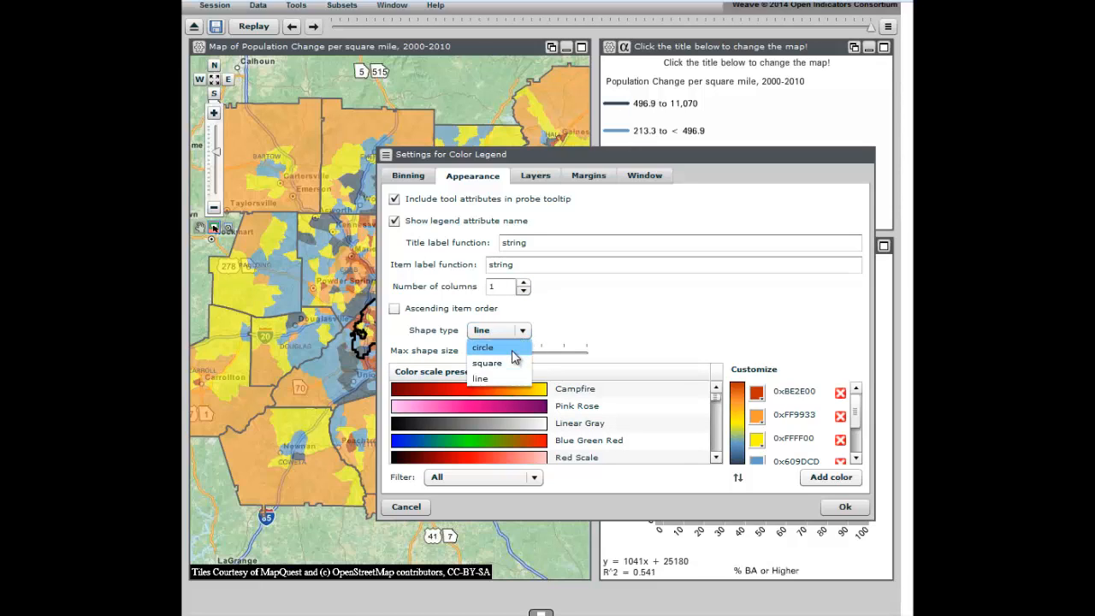
click(512, 346)
mouse_move(522, 354)
mouse_down()
mouse_move(565, 358)
mouse_move(490, 358)
mouse_move(528, 354)
mouse_up()
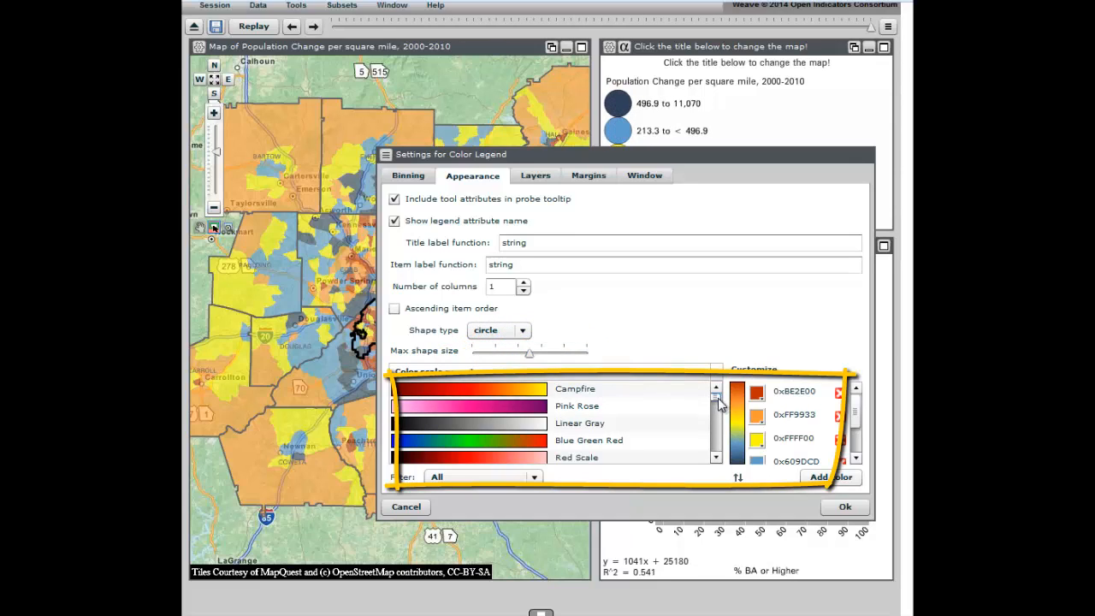
Step: Choose the Bu Gn color scale preset for the color legend
click(716, 458)
click(716, 458)
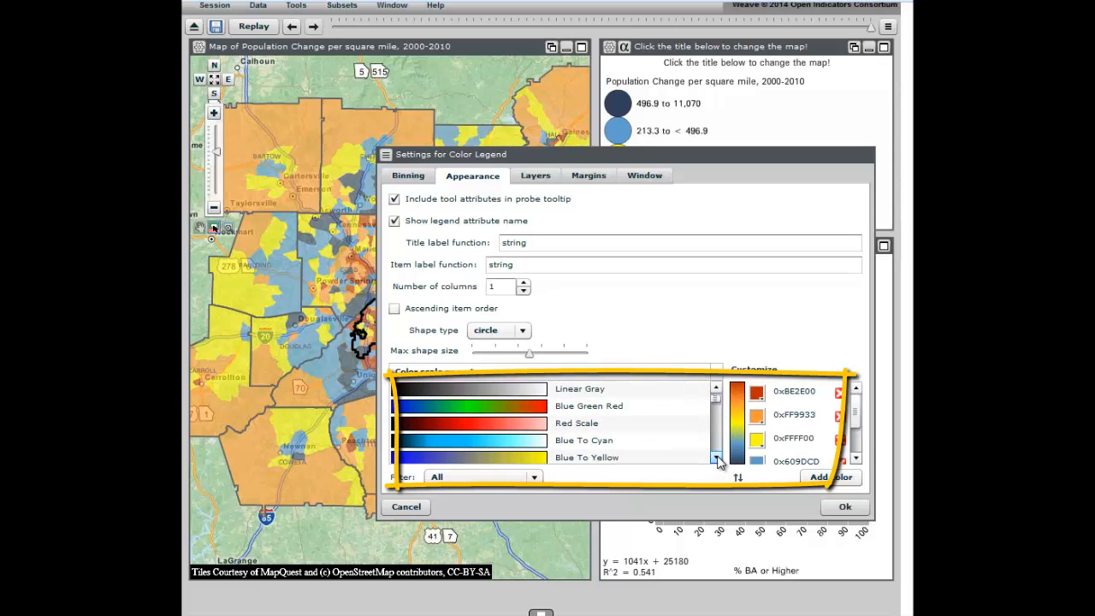
click(716, 458)
click(716, 458)
click(716, 458)
click(716, 457)
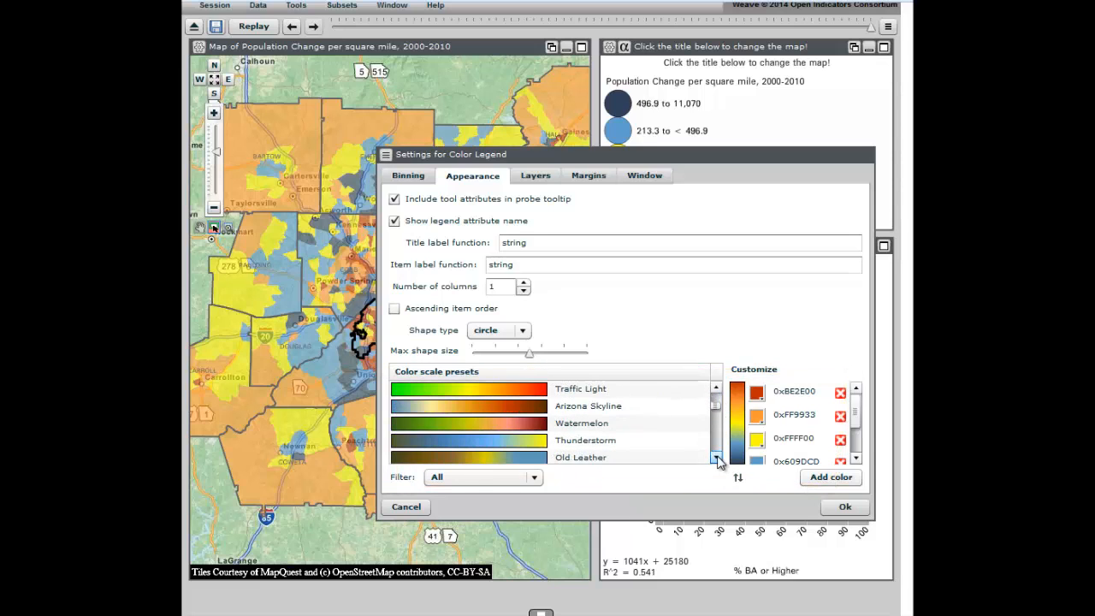
click(715, 457)
click(716, 458)
click(716, 457)
click(716, 458)
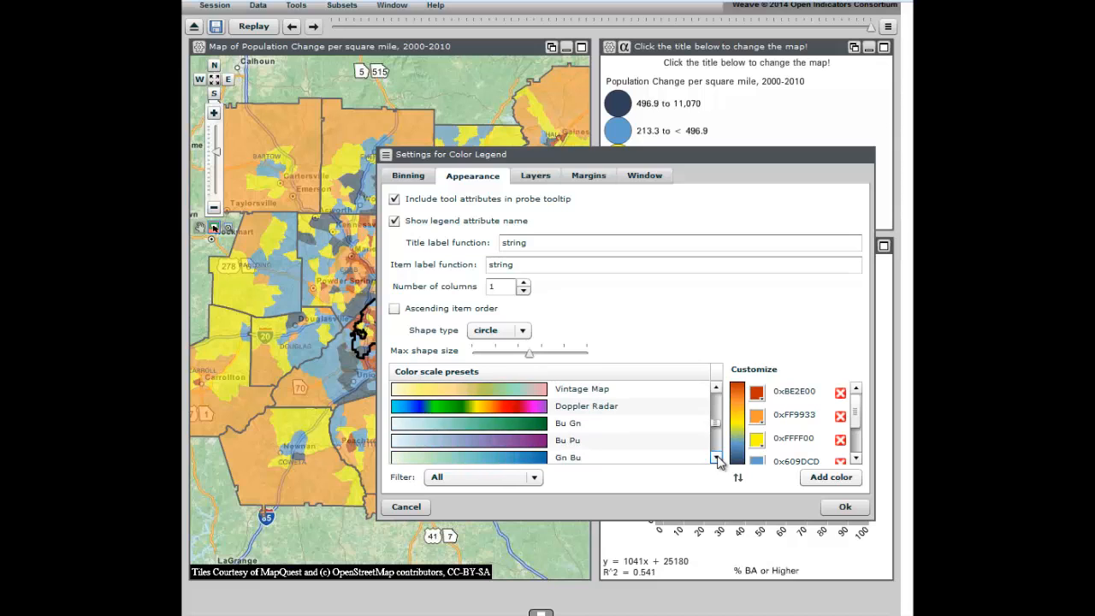
click(715, 458)
click(531, 408)
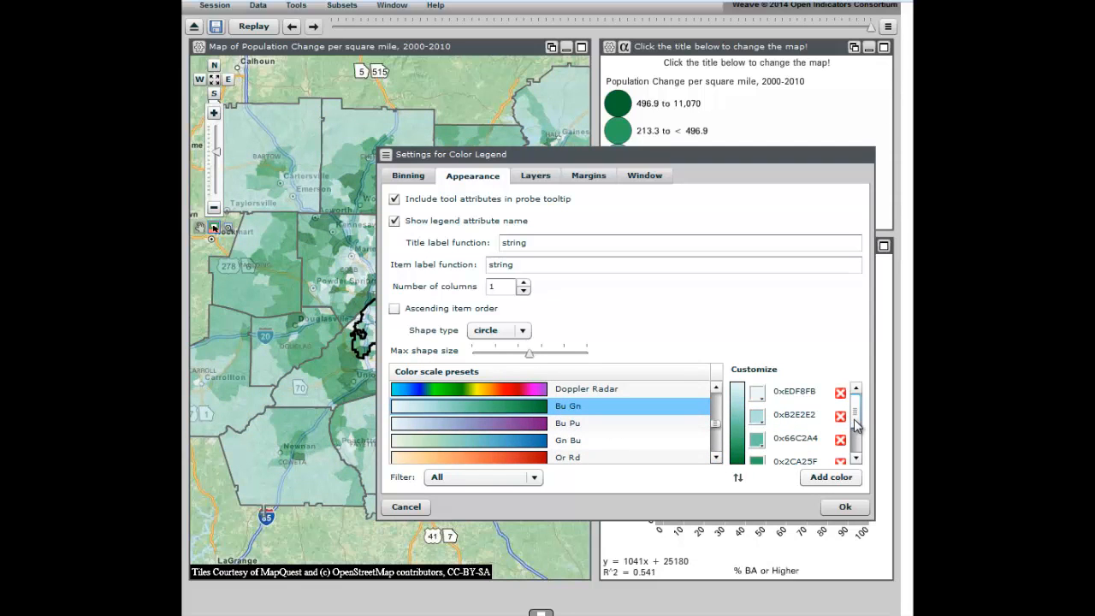
Step: Try reversing the Bu Gn color order for the color legend, ending with the original light-to-dark order
scroll(855, 436, down, 2)
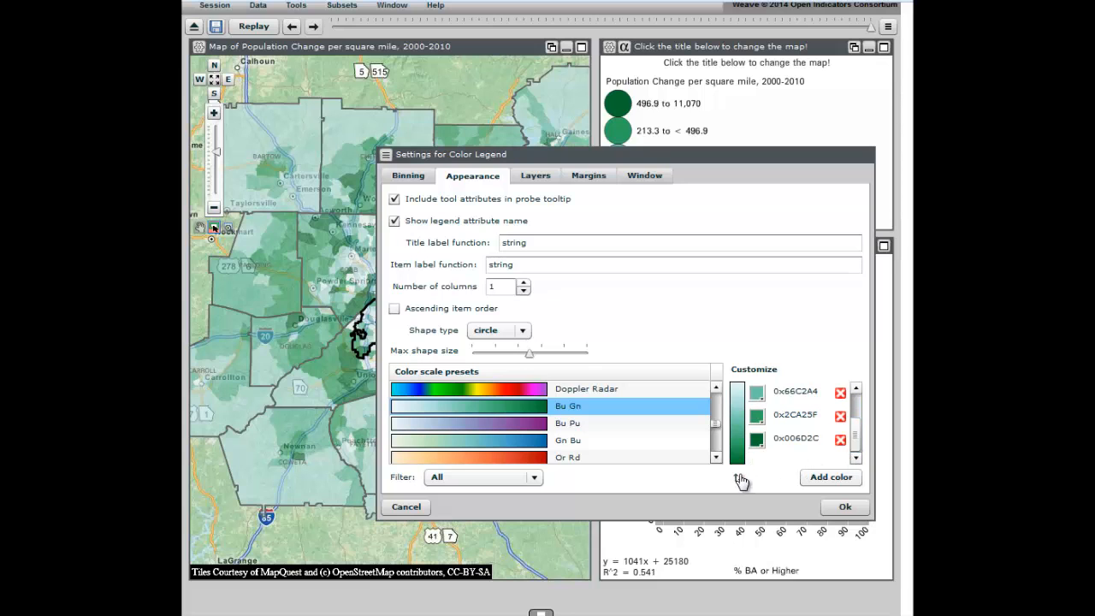
click(737, 479)
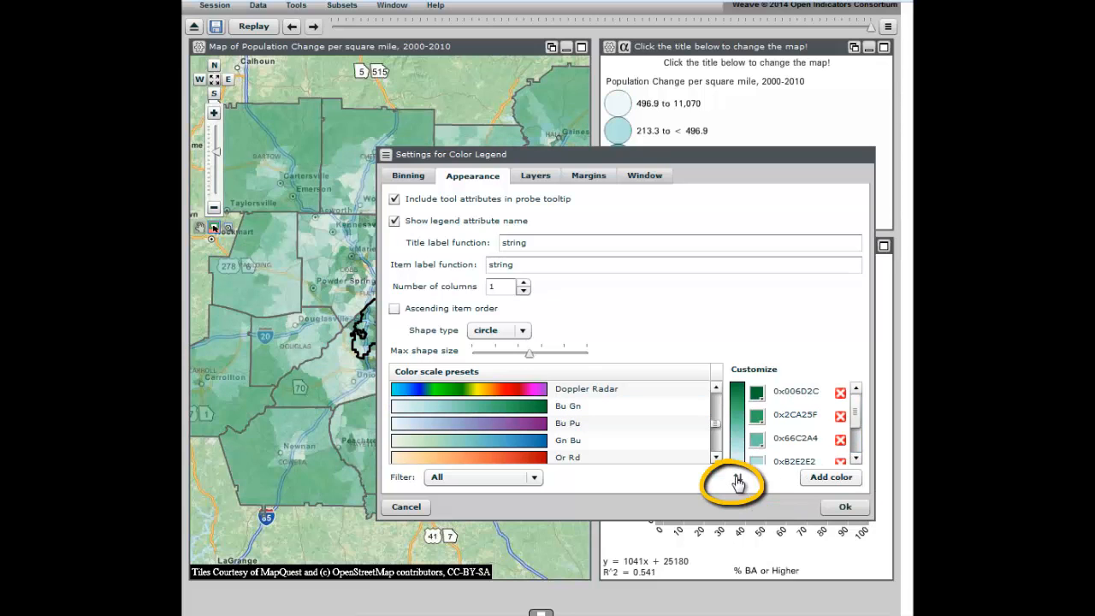
click(738, 479)
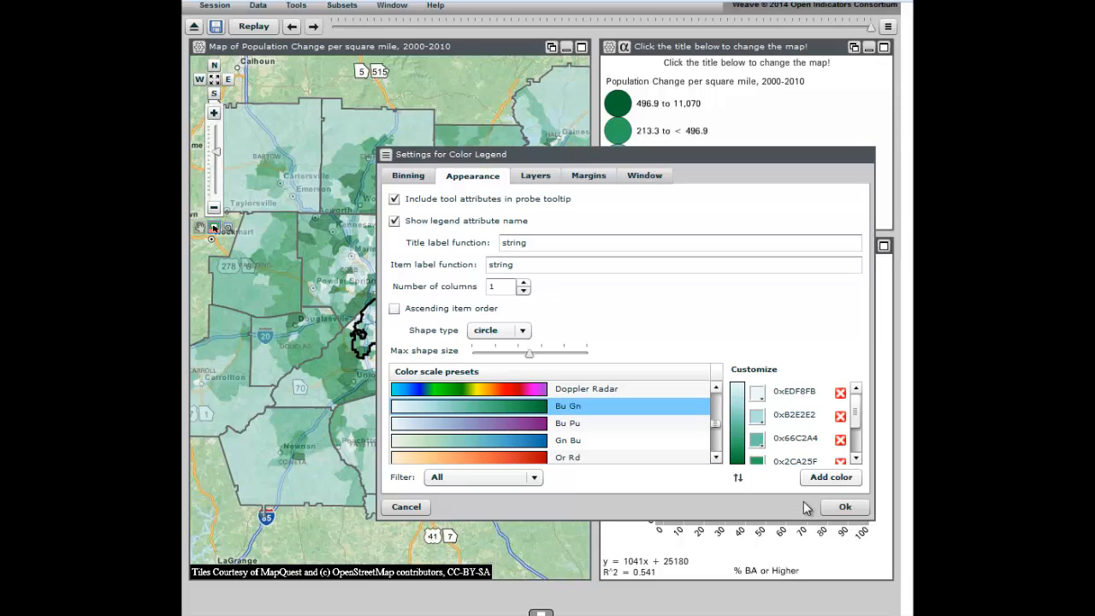
Step: Review the color legend's layer, margin and window settings, and accept the legend settings
click(537, 178)
click(592, 179)
click(643, 176)
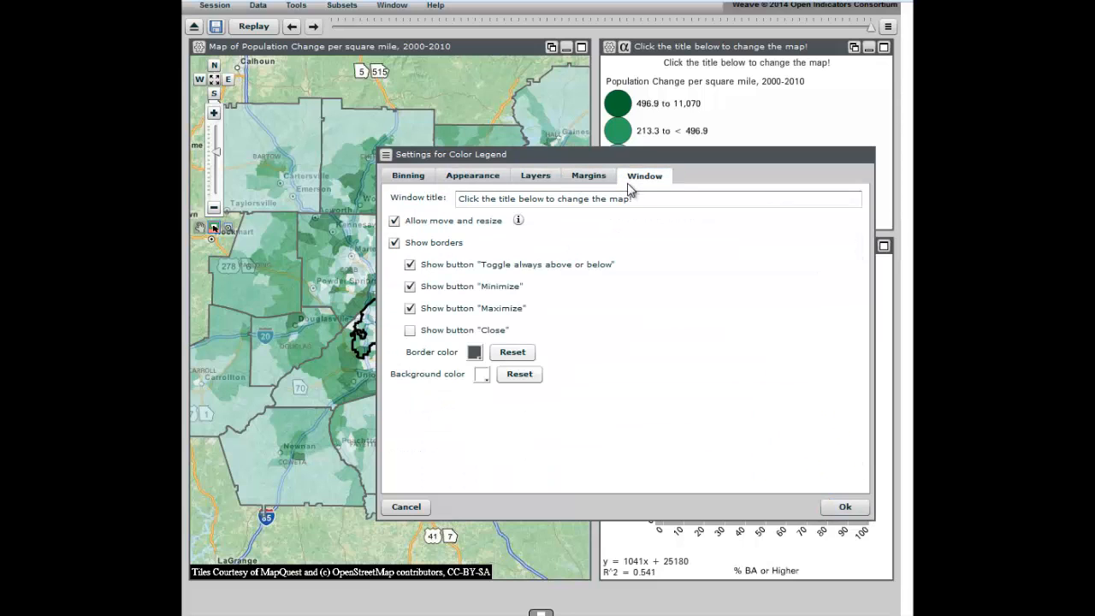
click(845, 509)
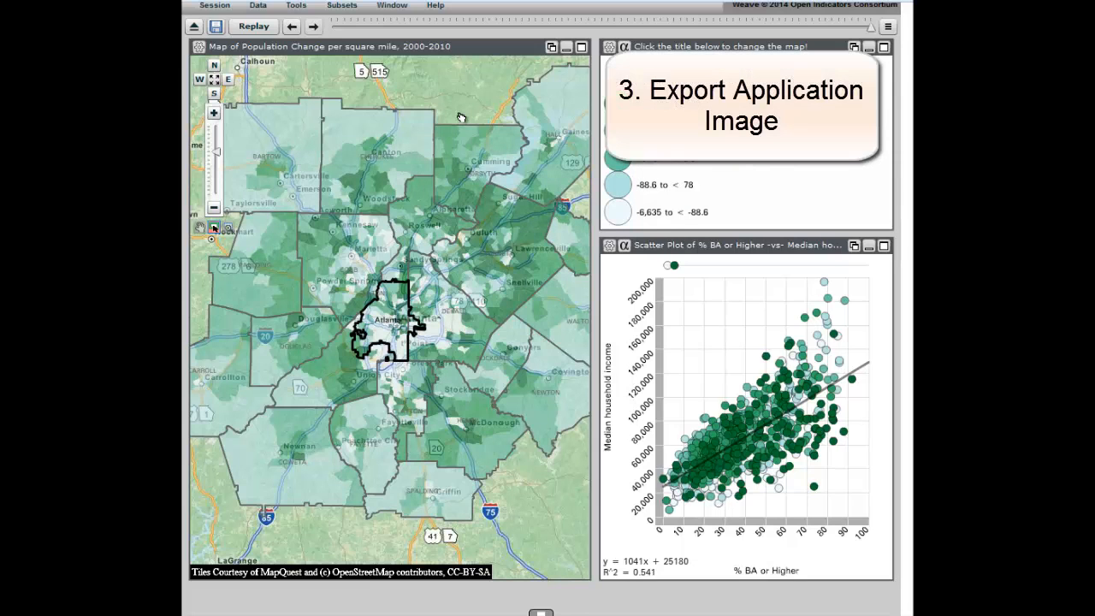
Step: Preview the print/export image of the whole application and close the preview without printing or saving
right_click(460, 119)
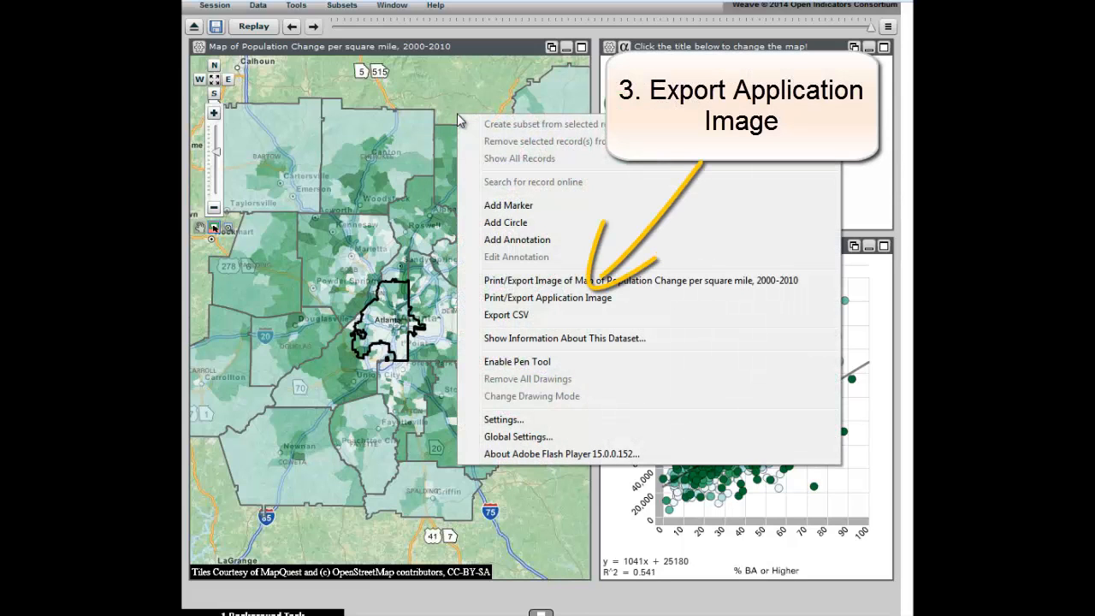
click(513, 298)
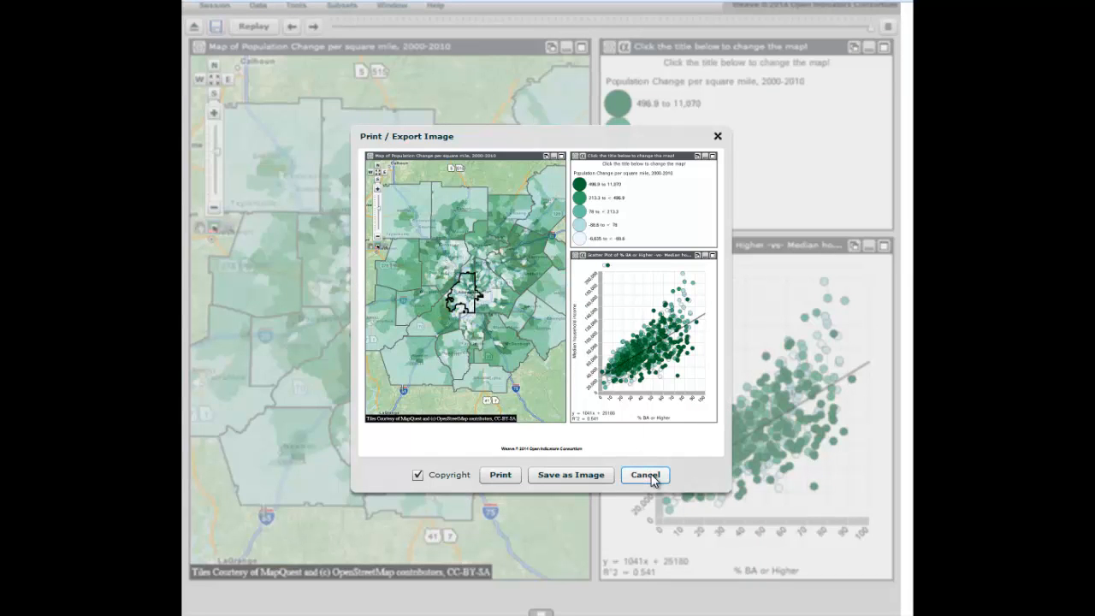
click(647, 476)
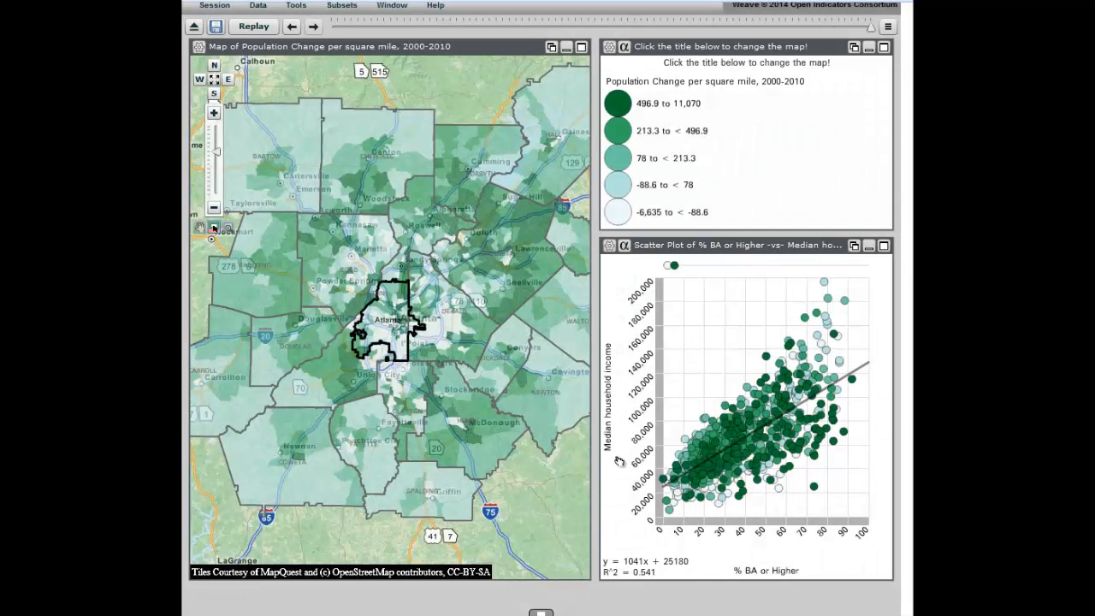